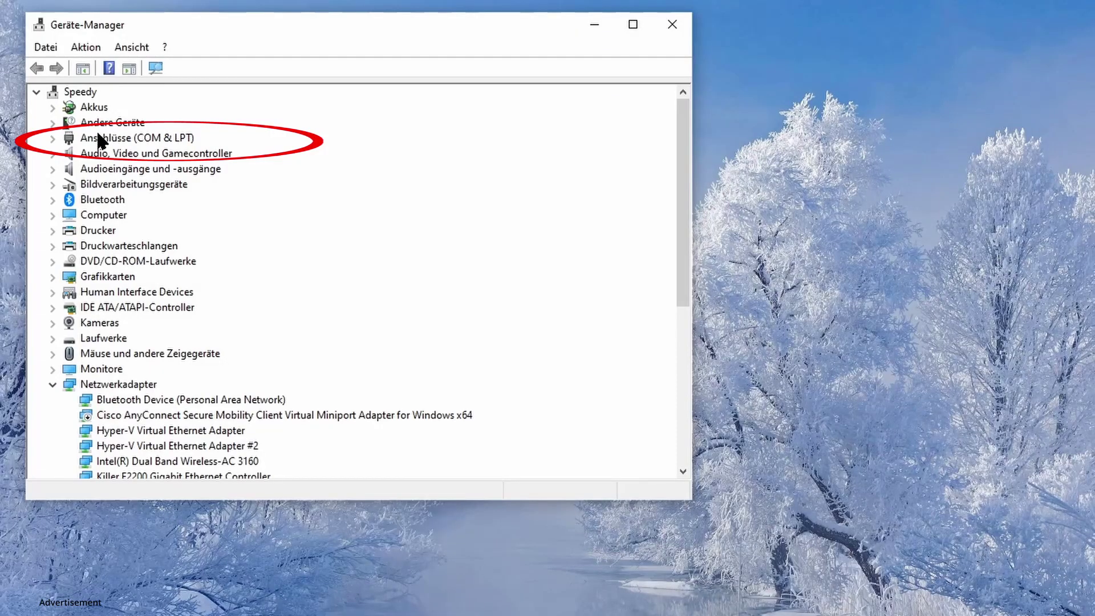
Step: Expand the COM & LPT ports to find the printer's USB-SERIAL CH340 adapter on COM4
{"action": "left_click", "coordinate": [51, 137]}
{"action": "left_click", "coordinate": [160, 154]}
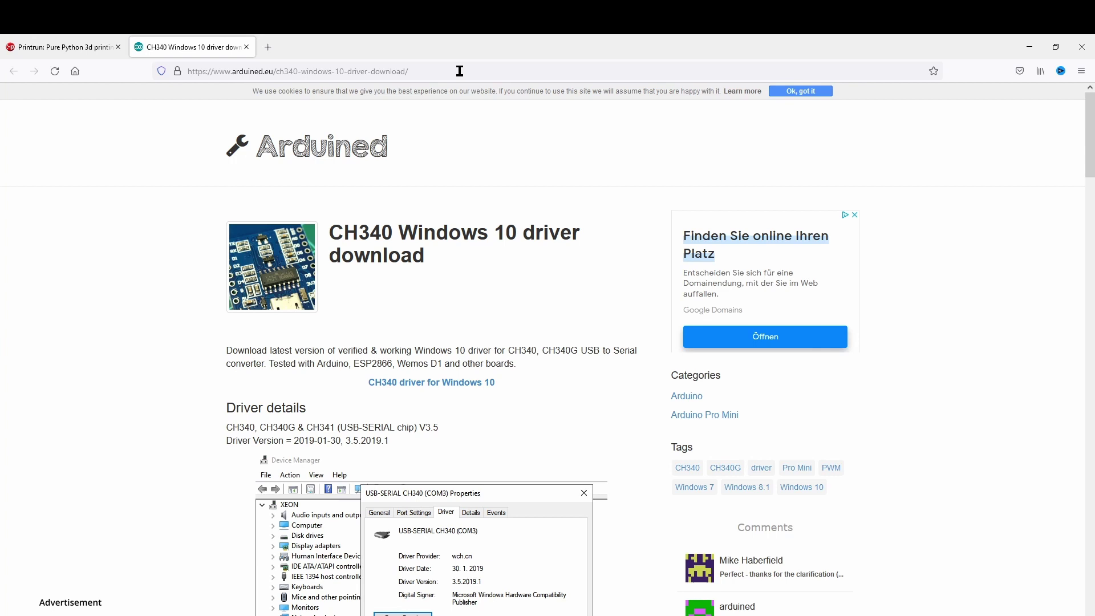
Step: Switch from the CH340 driver tab to the Printrun project tab with Ctrl+Tab
{"action": "key", "text": "ctrl+Tab"}
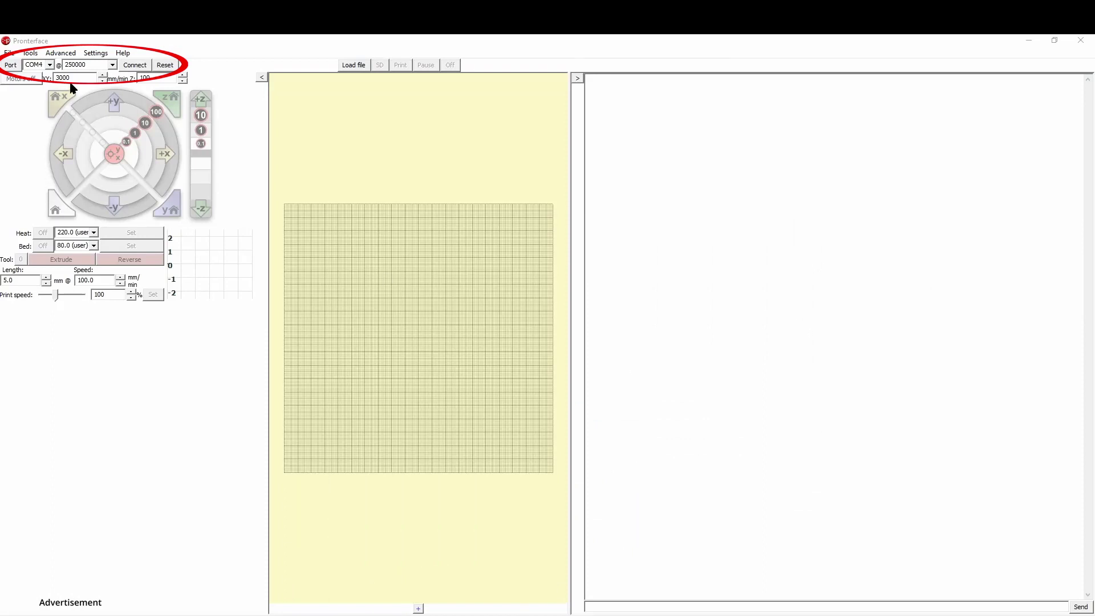
Step: Connect Pronterface to the printer on COM4 at 115200 baud
{"action": "left_click", "coordinate": [113, 66]}
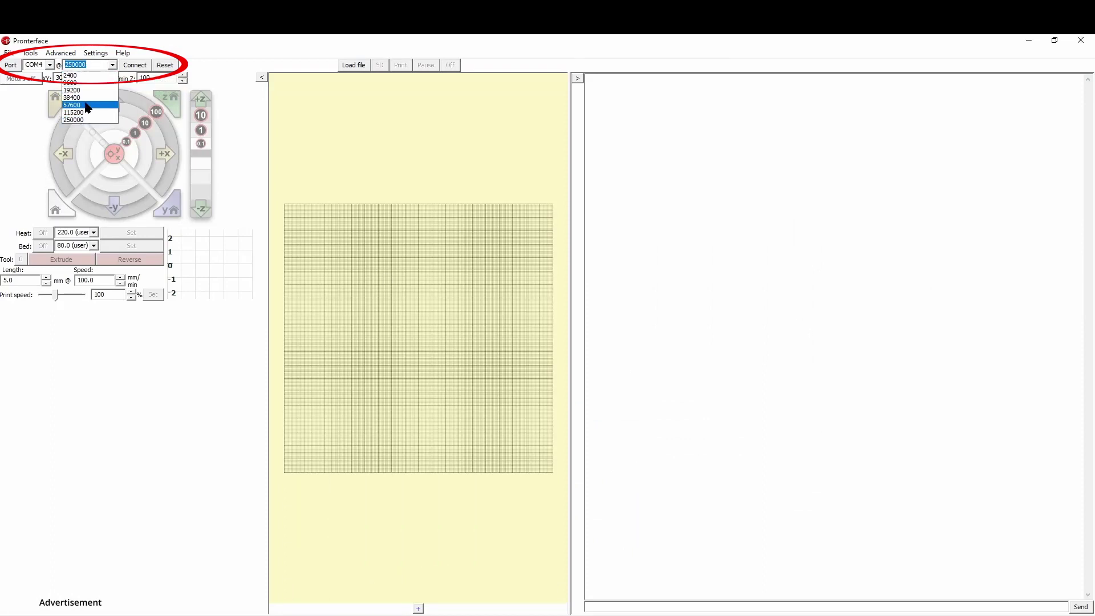
{"action": "left_click", "coordinate": [87, 114]}
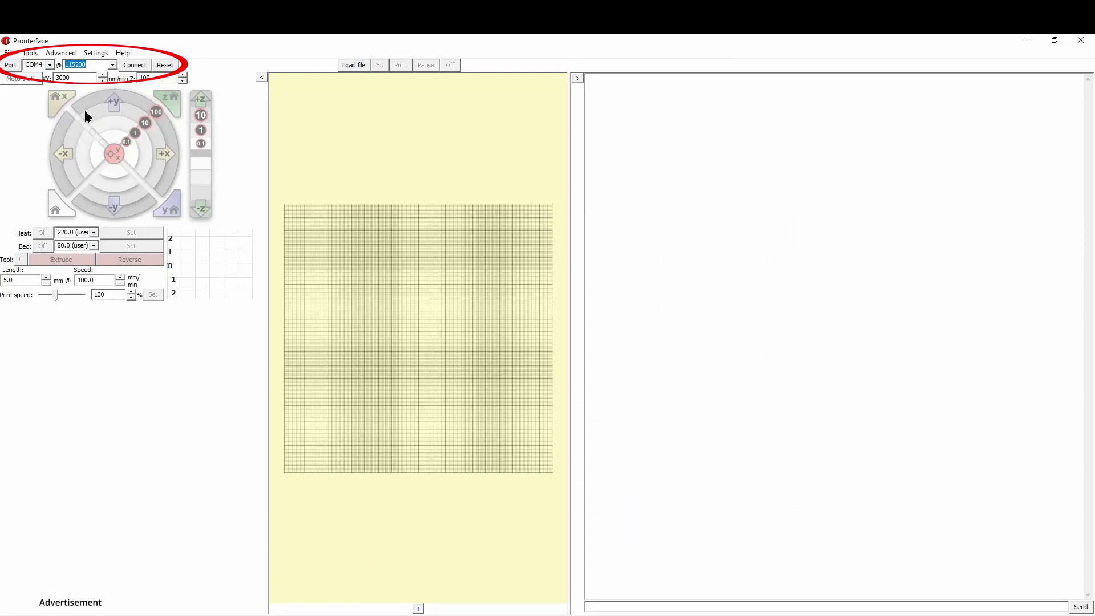
{"action": "left_click", "coordinate": [129, 66]}
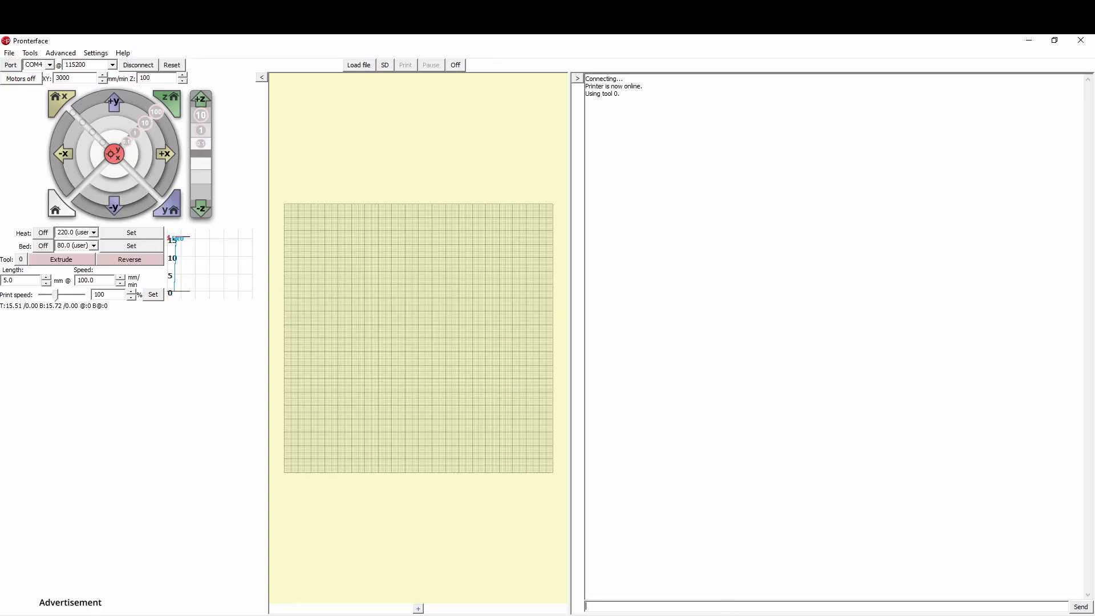
Step: Send M92 and highlight the reply X80.00 Y100.00 Z400.00 E405.00
{"action": "type", "text": "M92"}
{"action": "key", "text": "Return"}
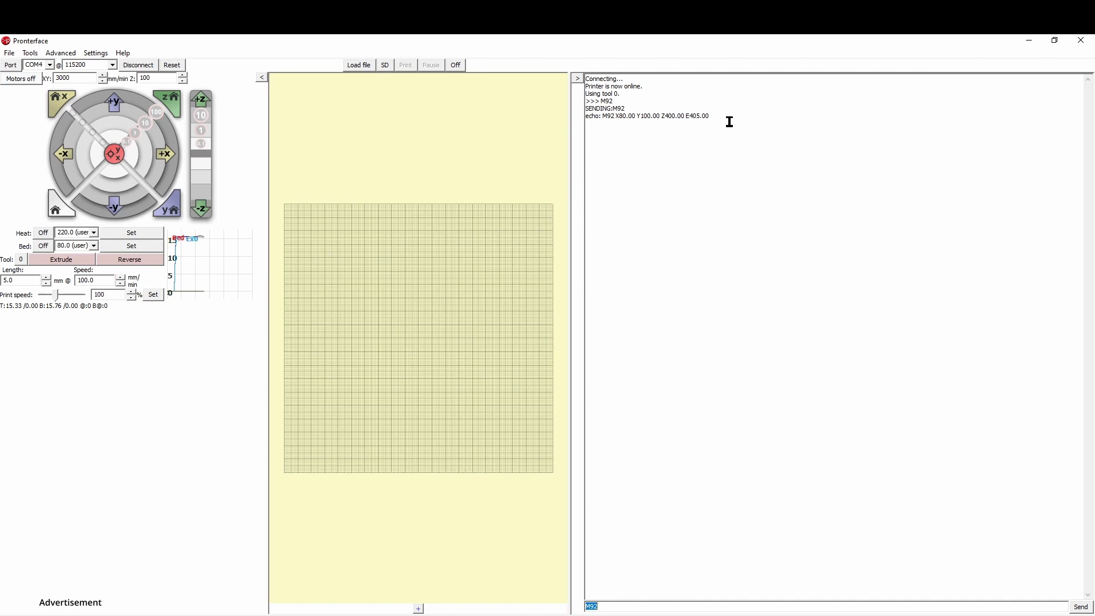
{"action": "left_click_drag", "start_coordinate": [720, 117], "coordinate": [616, 118]}
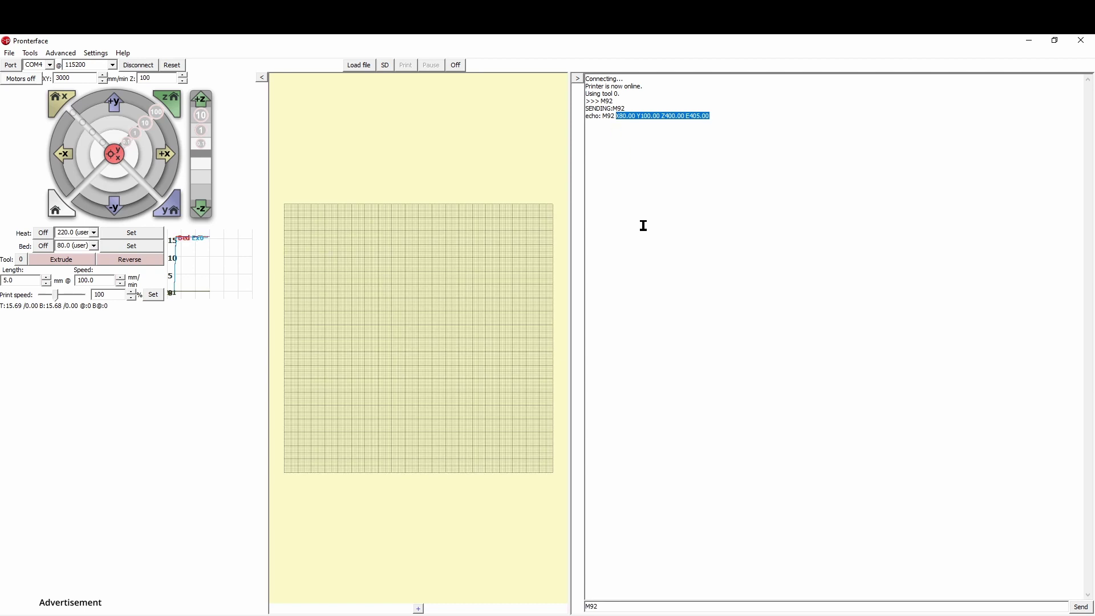
Step: Heat the hotend to 220 °C and switch it off, then the bed to 80 °C and off
{"action": "left_click", "coordinate": [622, 606]}
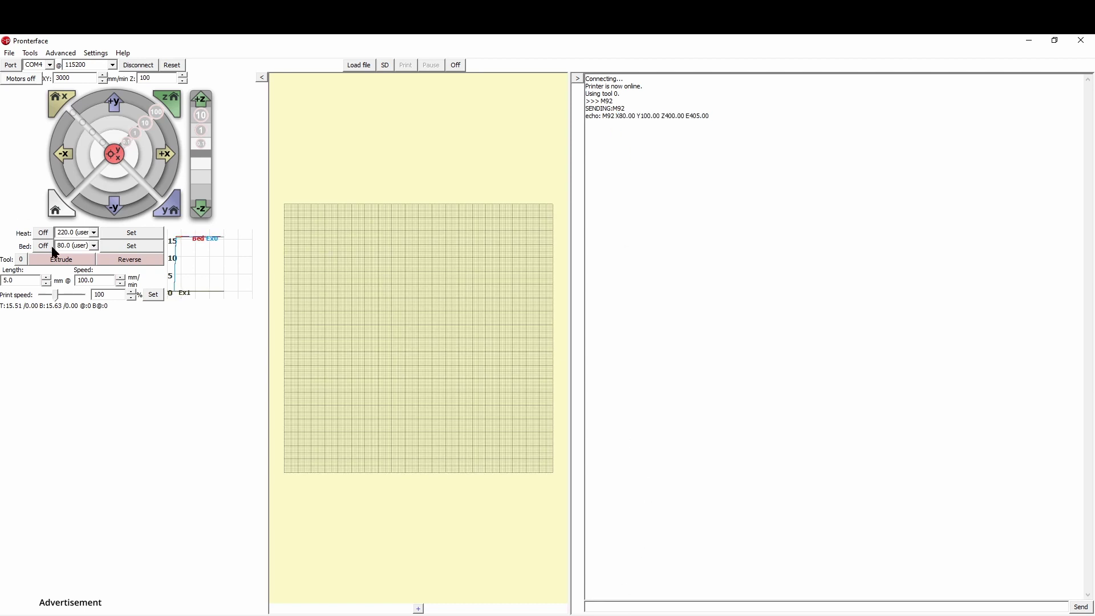
{"action": "left_click", "coordinate": [132, 235]}
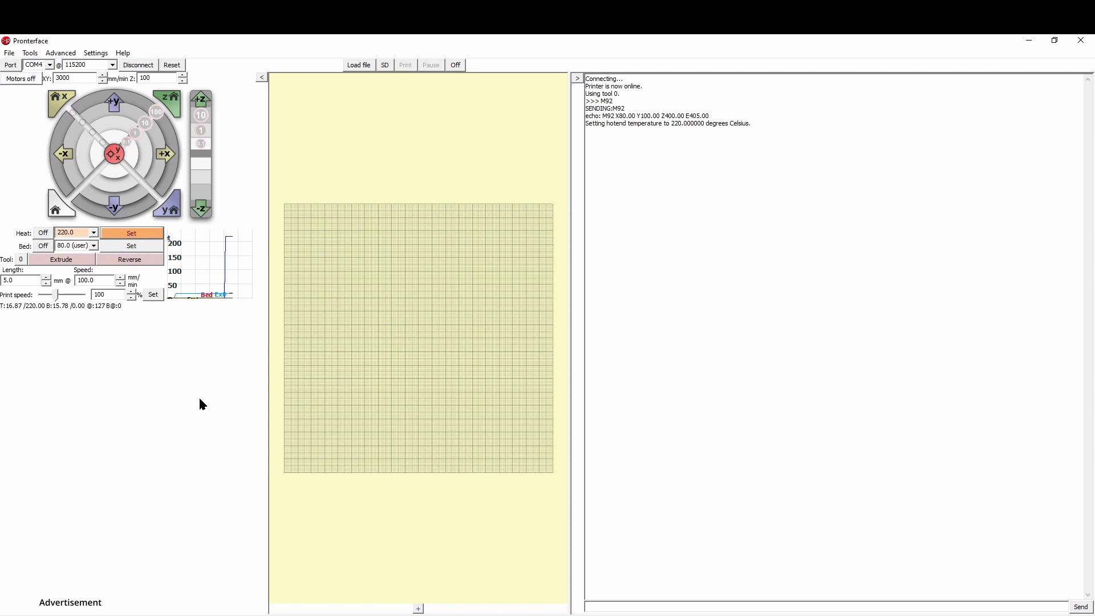
{"action": "left_click", "coordinate": [43, 235]}
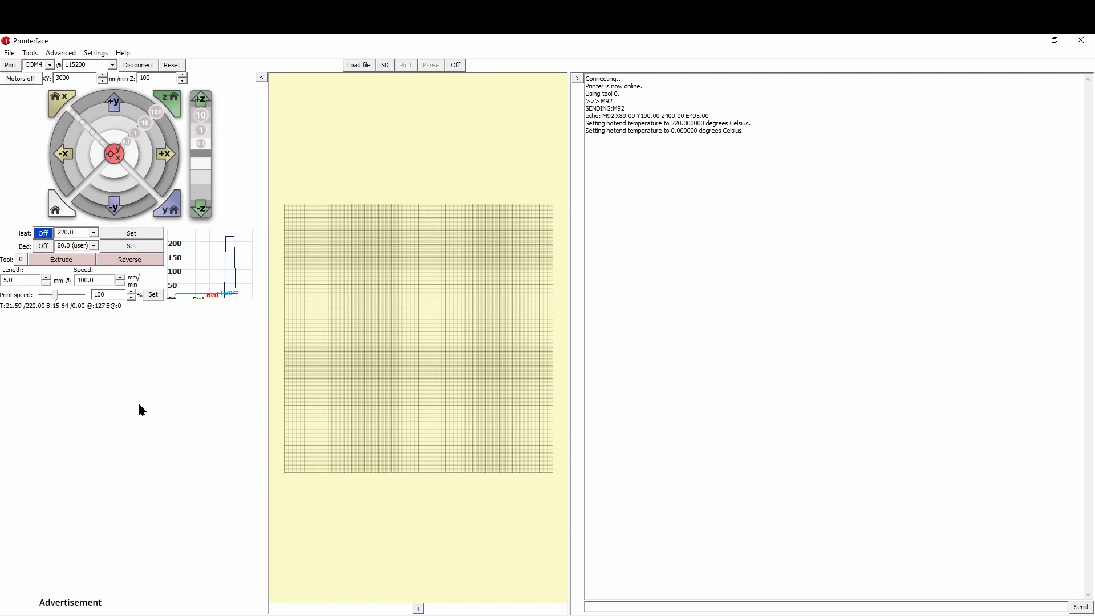
{"action": "left_click", "coordinate": [132, 248]}
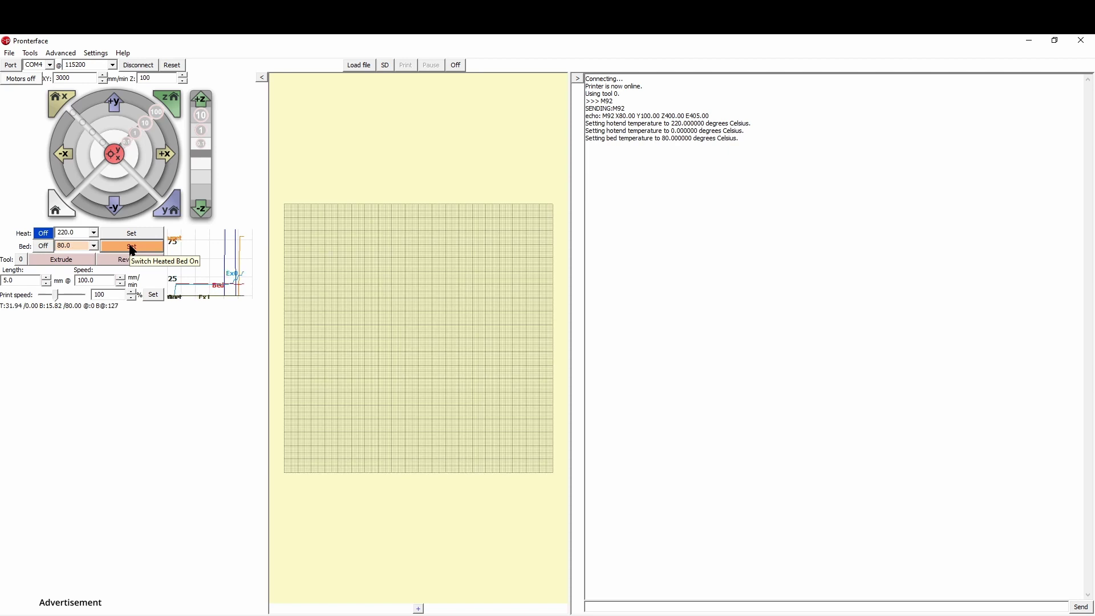
{"action": "left_click", "coordinate": [40, 247]}
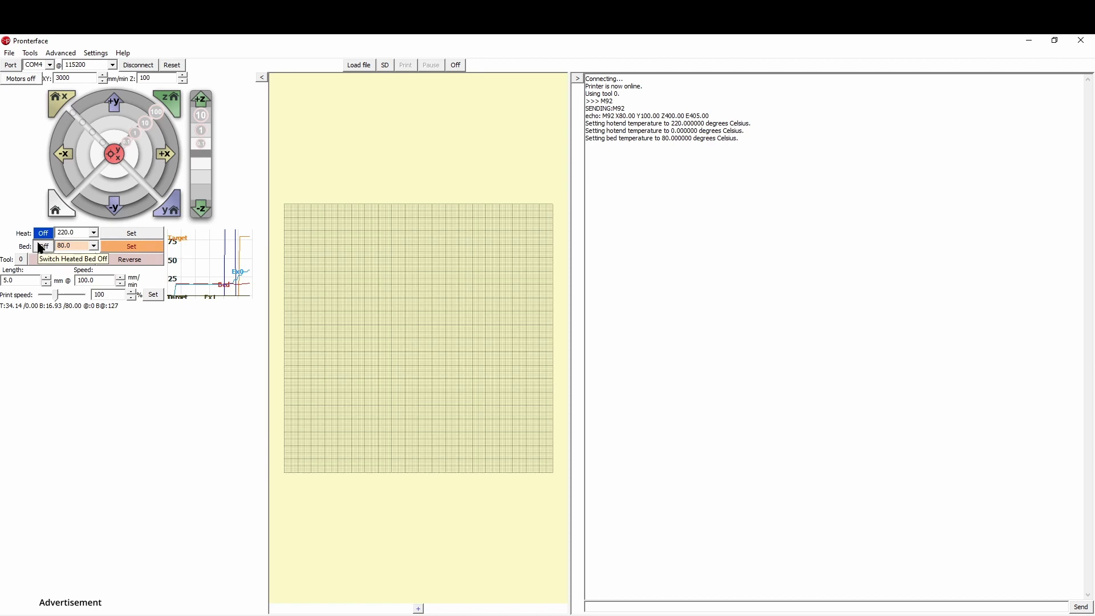